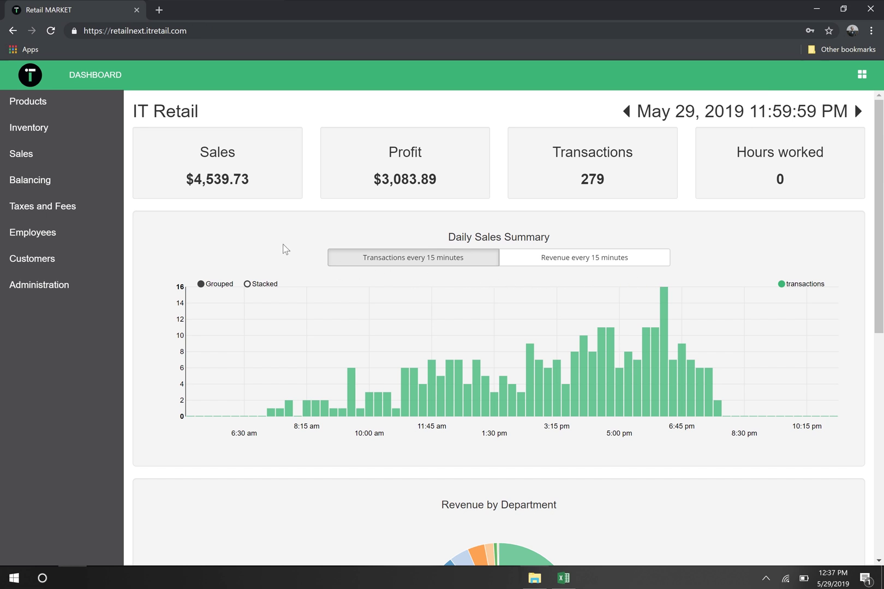
# Open the Products > Mass Import page and bring up the ITRetail_Import_DryGoods spreadsheet.
pyautogui.click(37, 105)
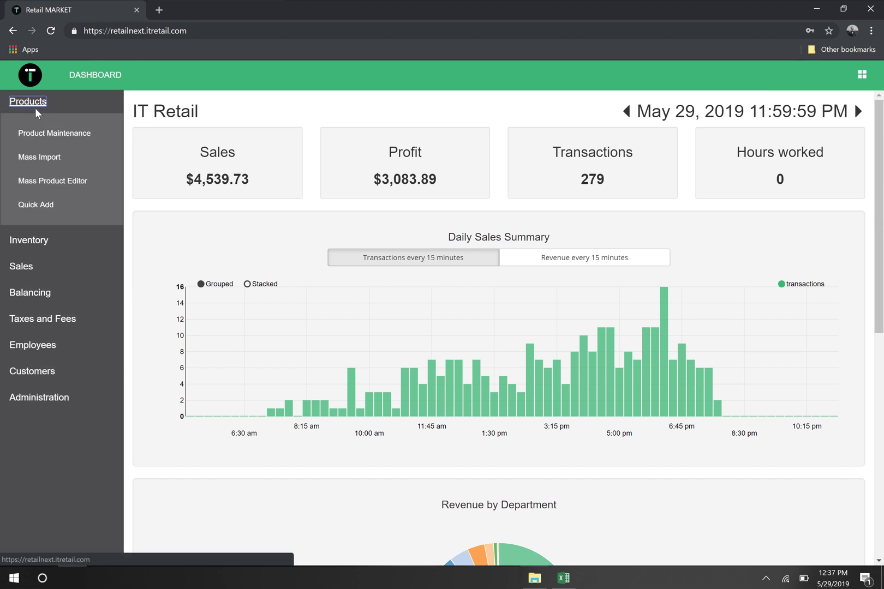
pyautogui.click(31, 159)
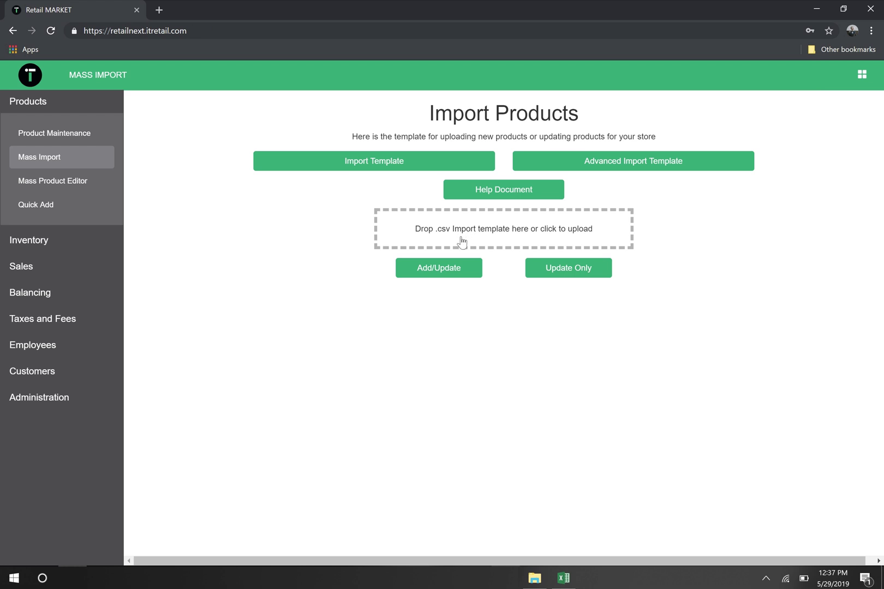
pyautogui.click(563, 577)
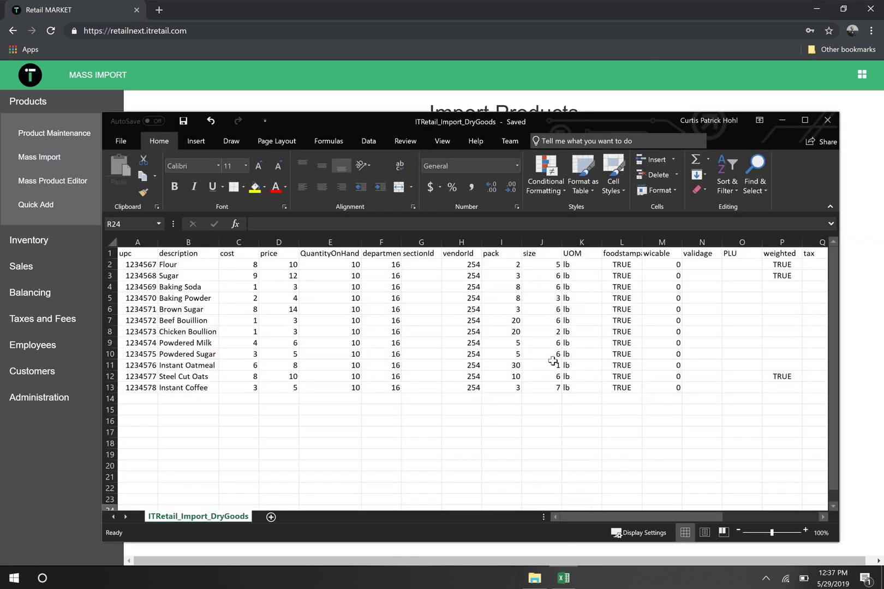
# Review the dry-goods import data, starting with the first product's UPC in cell A2.
pyautogui.click(136, 264)
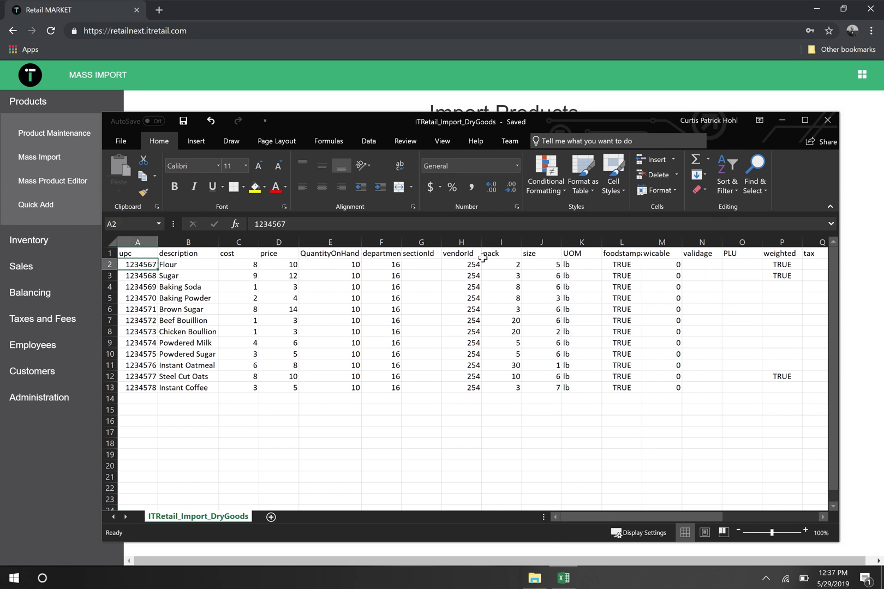
pyautogui.moveTo(606, 514)
pyautogui.mouseDown()
pyautogui.moveTo(718, 504)
pyautogui.moveTo(593, 510)
pyautogui.mouseUp()
# Drop ITRetail_Import_DryGoods.csv from File Explorer onto the upload area and choose Add/Update.
pyautogui.click(783, 119)
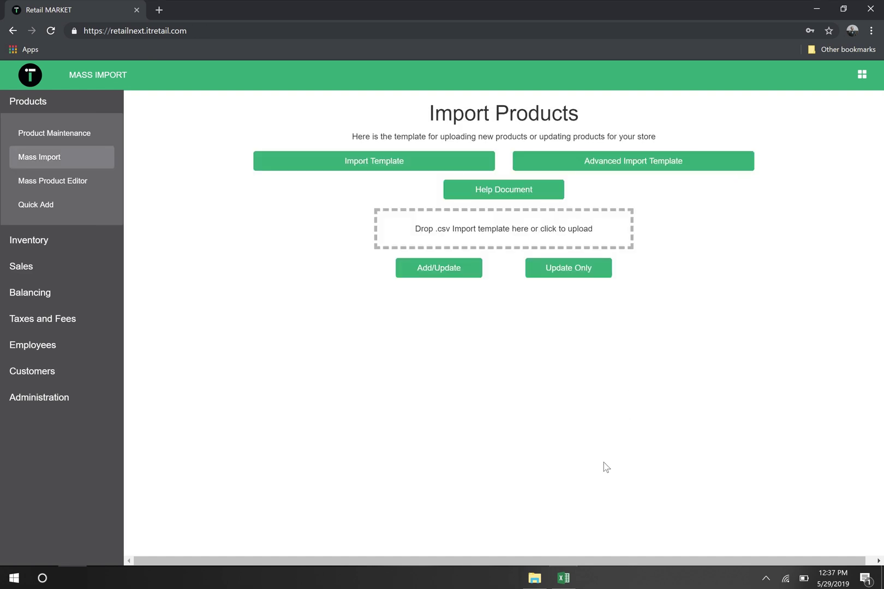
pyautogui.click(534, 578)
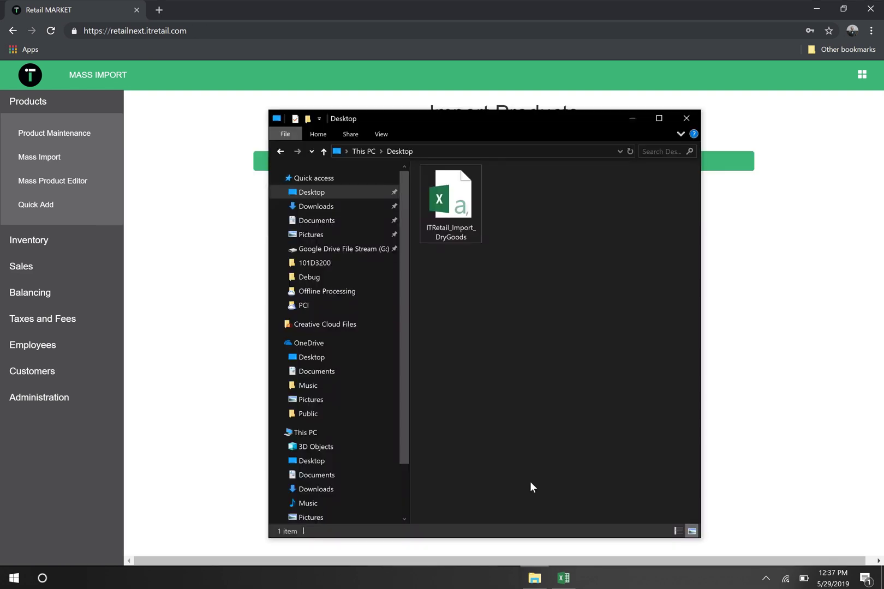
pyautogui.moveTo(500, 119); pyautogui.dragTo(211, 112)
pyautogui.moveTo(180, 171); pyautogui.dragTo(531, 235)
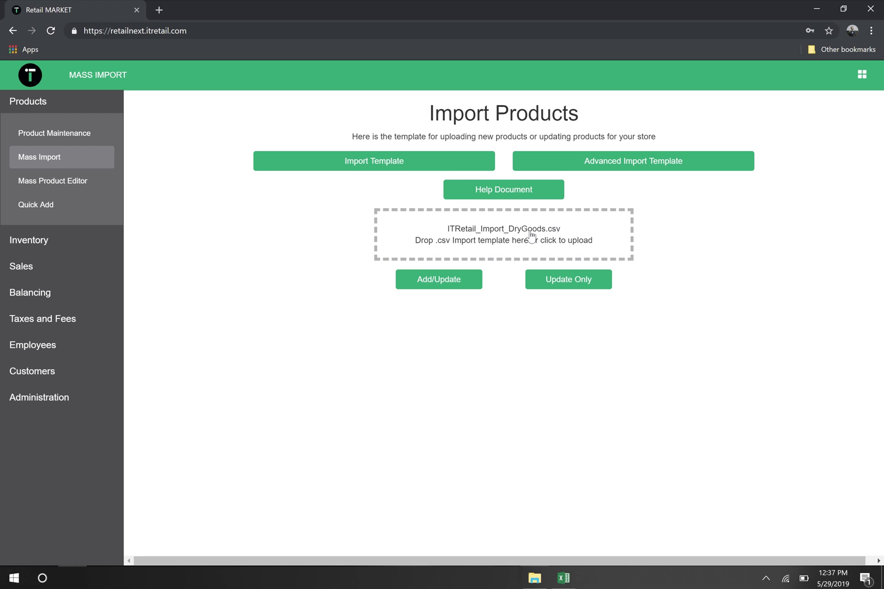
pyautogui.click(459, 281)
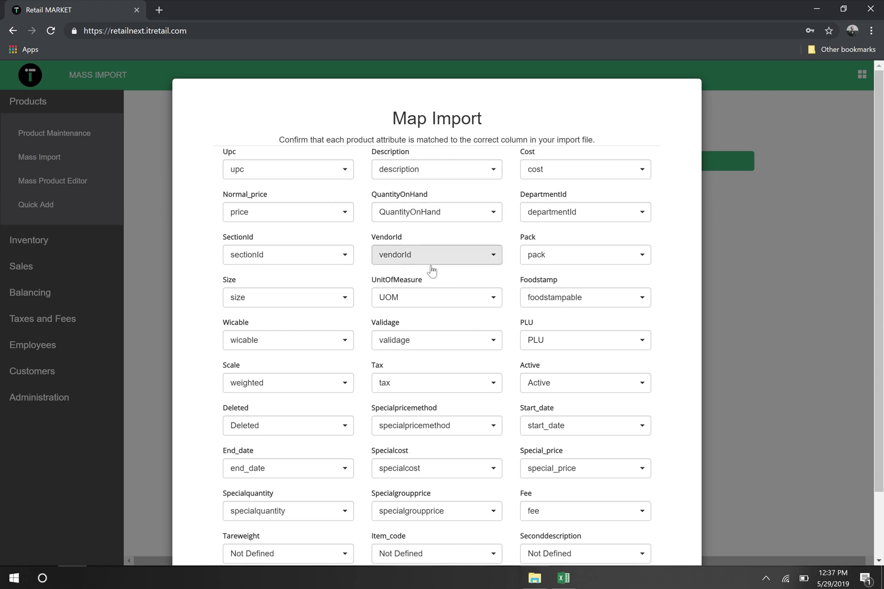
# Accept the Map Import column mappings and run the dry-goods import.
pyautogui.scroll(-2, 532, 352)
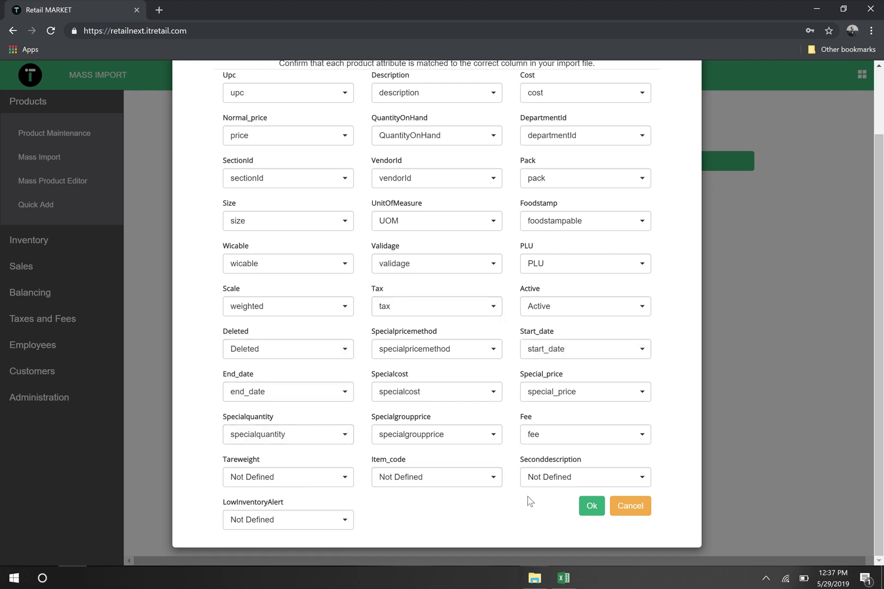
pyautogui.click(591, 505)
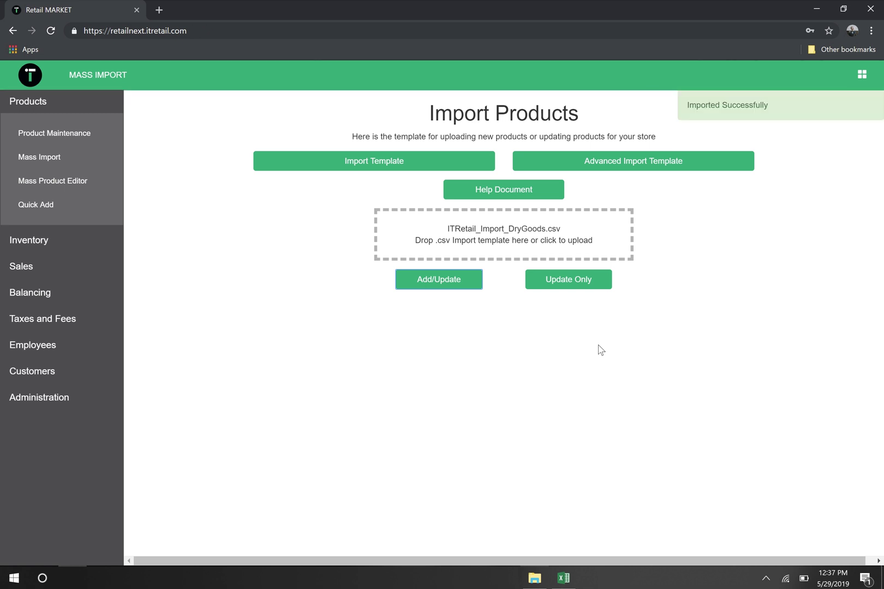
pyautogui.click(70, 141)
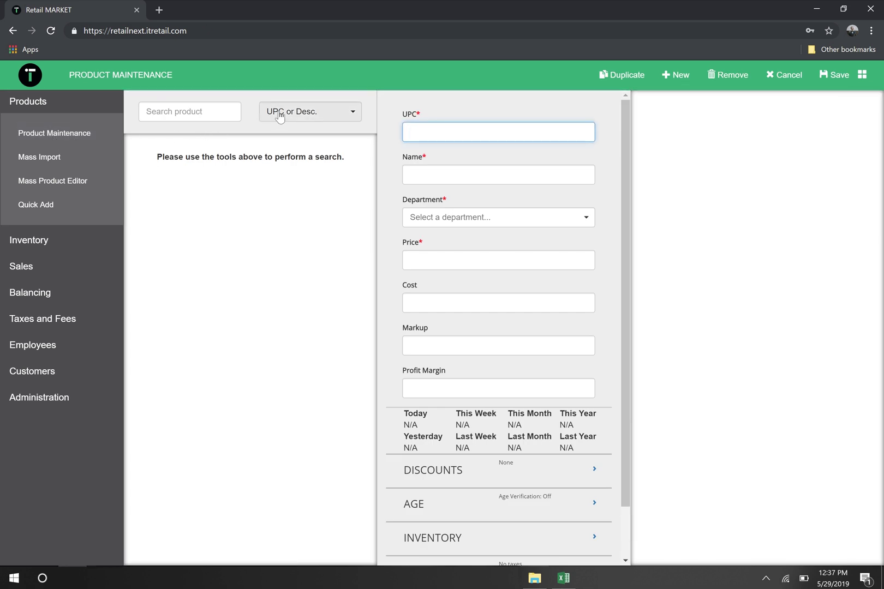
# Filter Product Maintenance by Department to list only Dry Goods products.
pyautogui.click(326, 112)
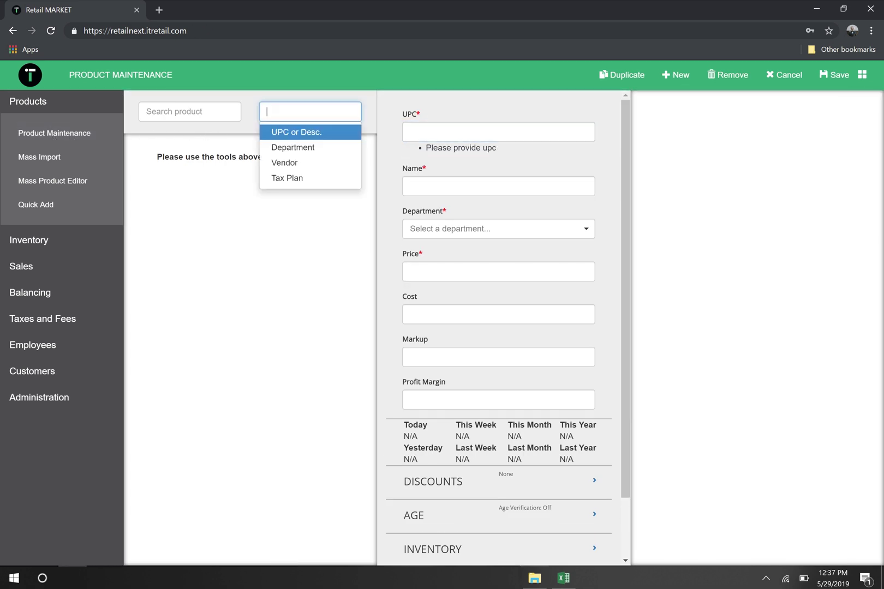
pyautogui.click(309, 148)
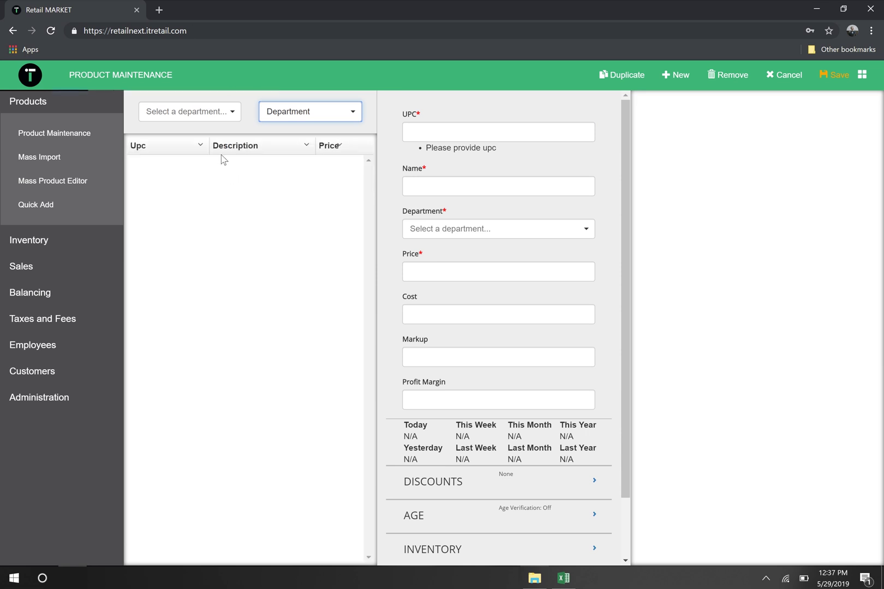
pyautogui.click(225, 112)
pyautogui.scroll(-5, 213, 175)
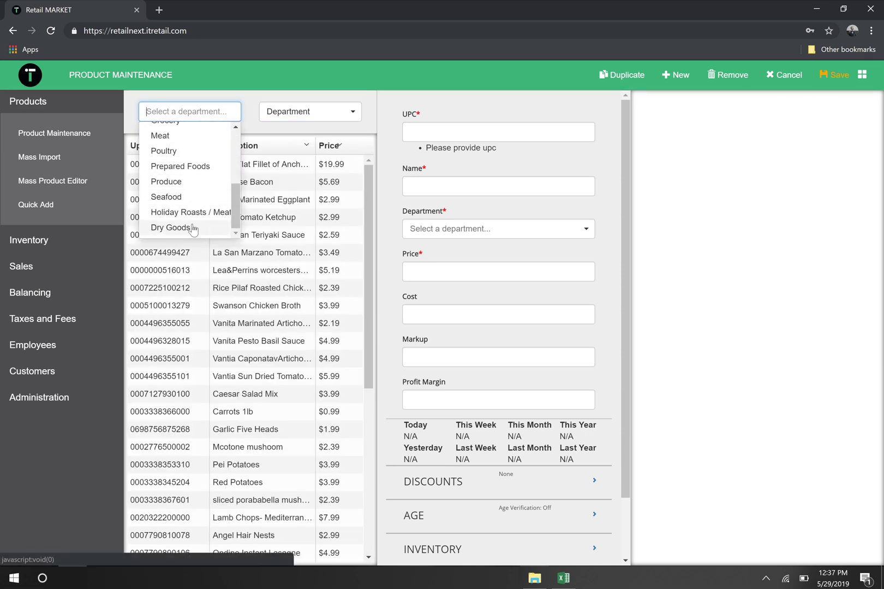
pyautogui.click(194, 227)
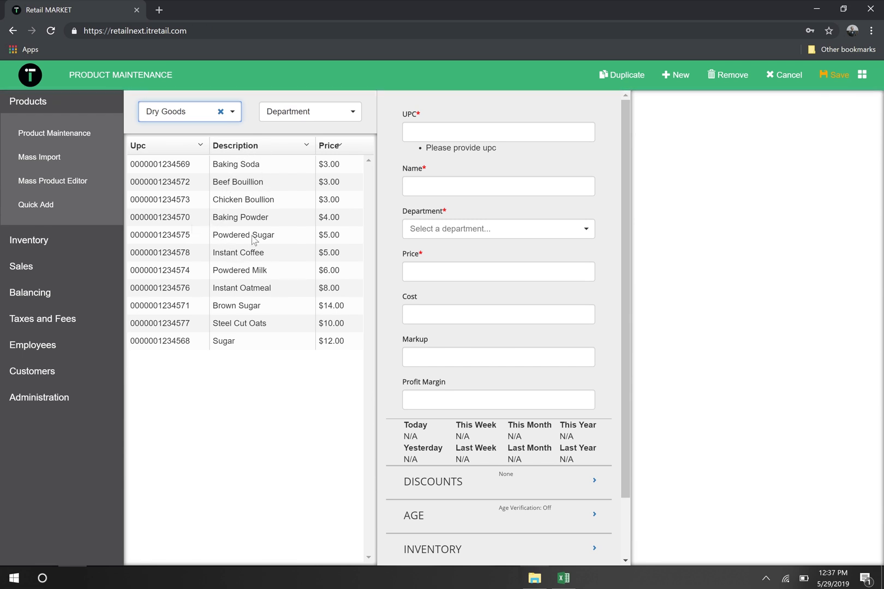
# Open Baking Soda and view its Taxes and Fees and Properties panels.
pyautogui.click(273, 172)
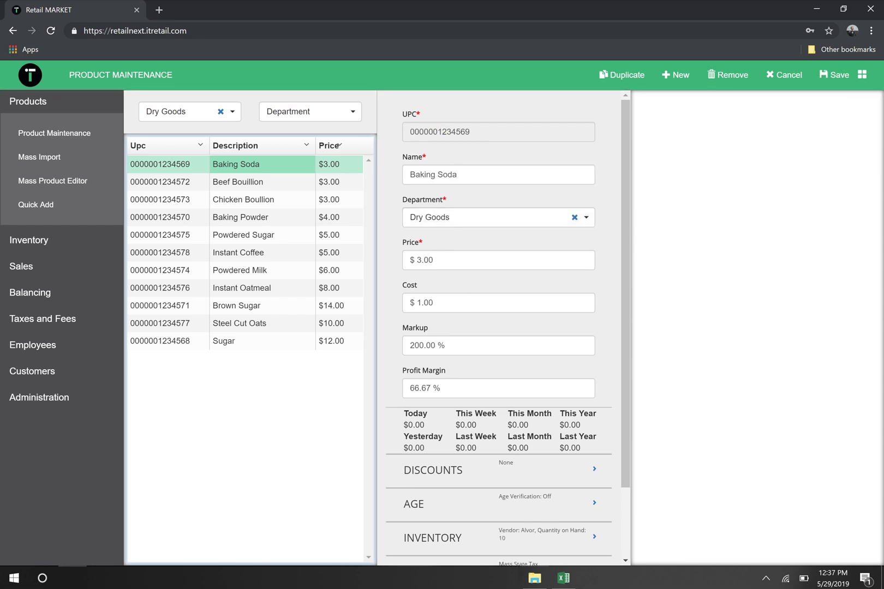
pyautogui.scroll(-1, 493, 373)
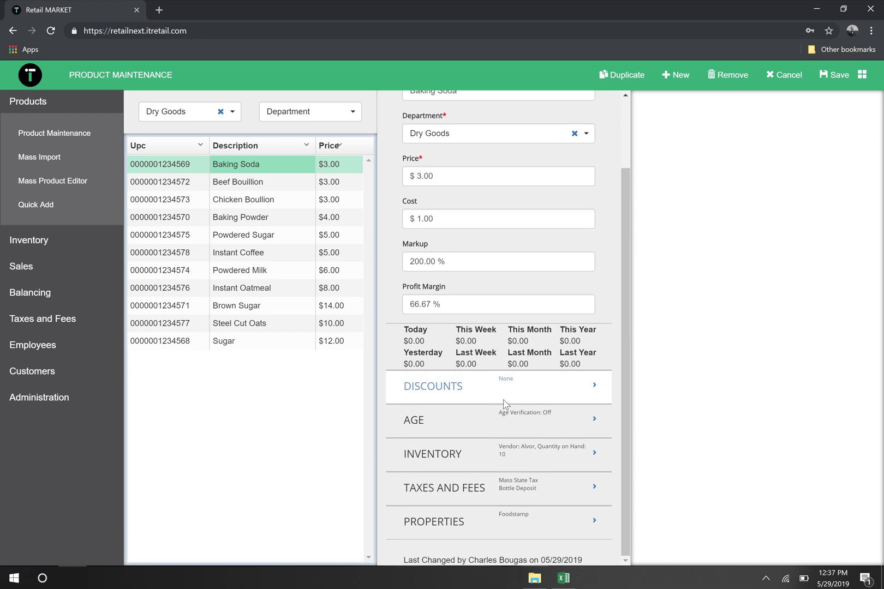
pyautogui.click(506, 491)
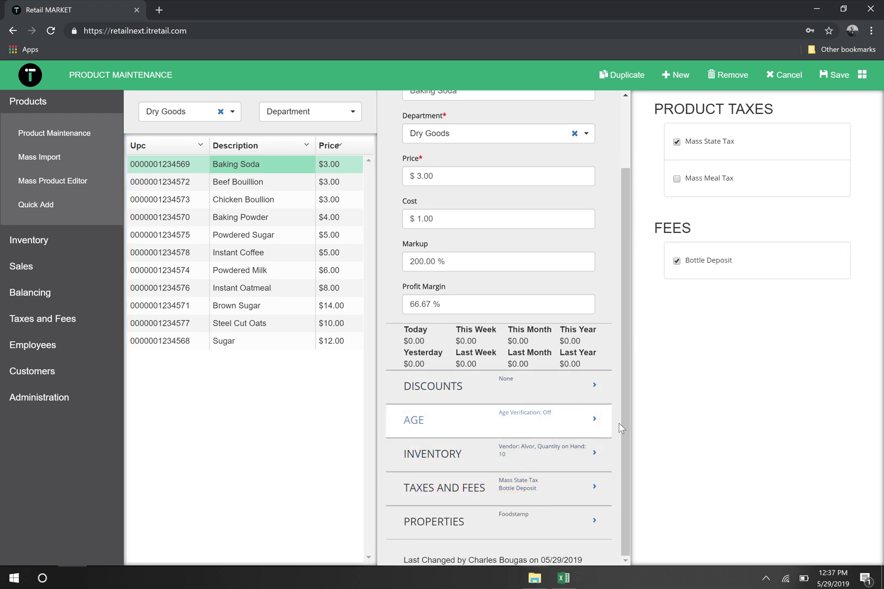
pyautogui.click(525, 519)
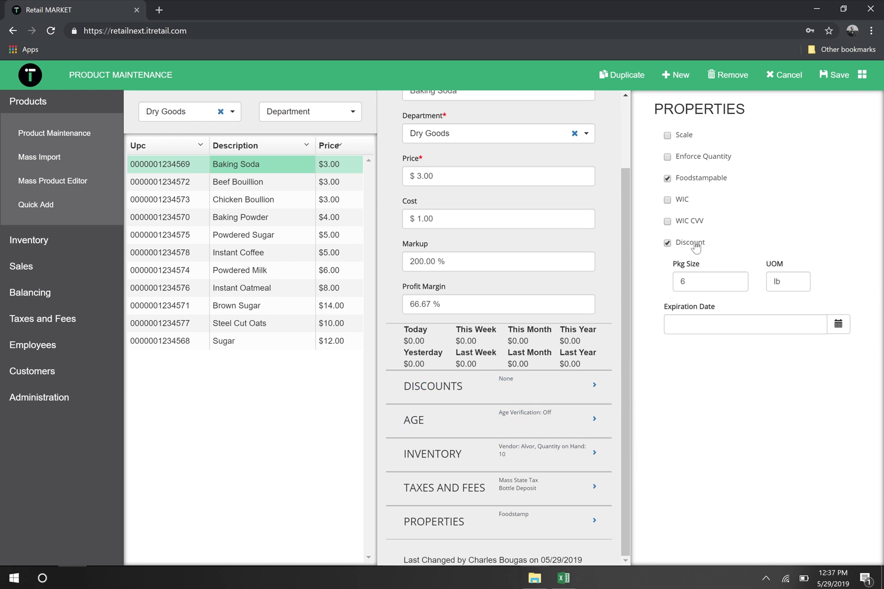
pyautogui.scroll(3, 512, 325)
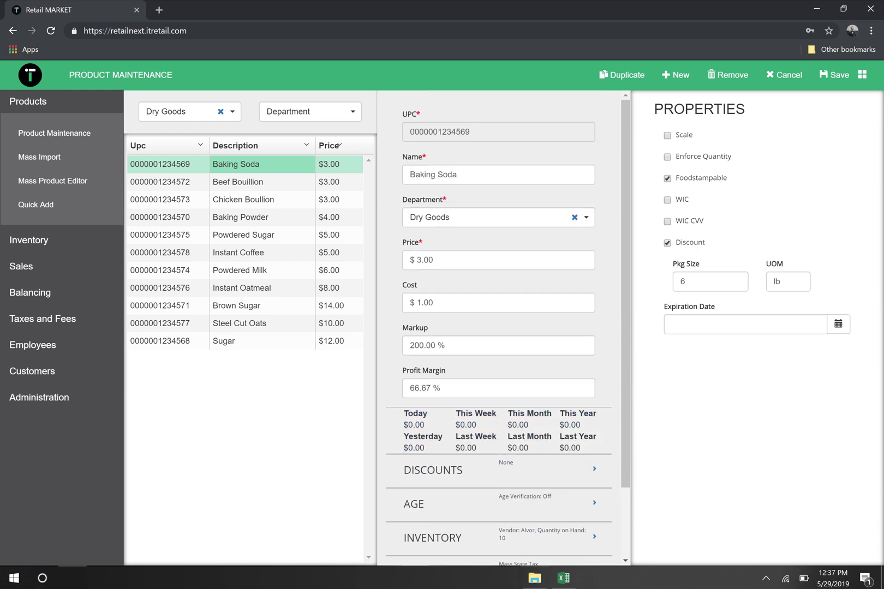
# Start a new product, Cake Flour, in the Dry Goods department.
pyautogui.click(675, 75)
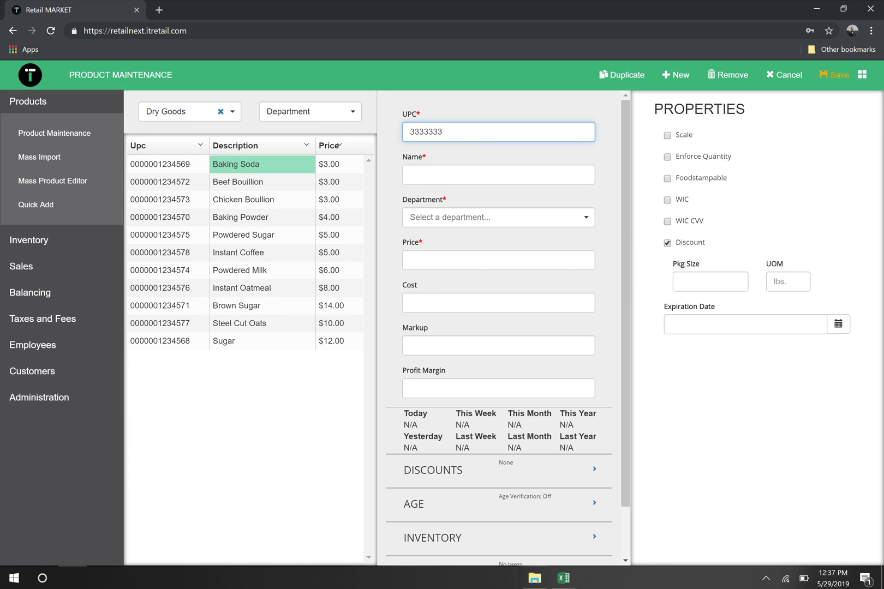
pyautogui.click(498, 175)
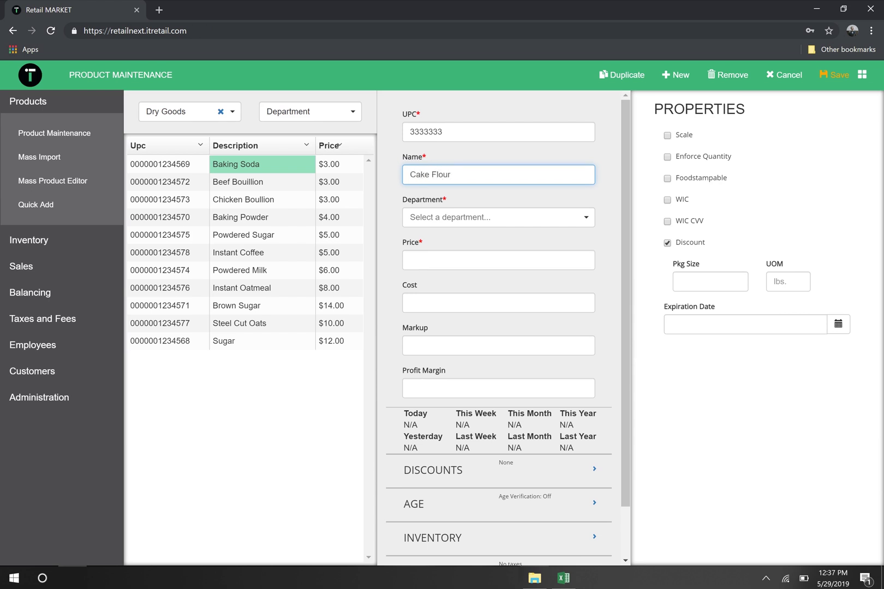
pyautogui.click(468, 219)
pyautogui.scroll(-2, 469, 270)
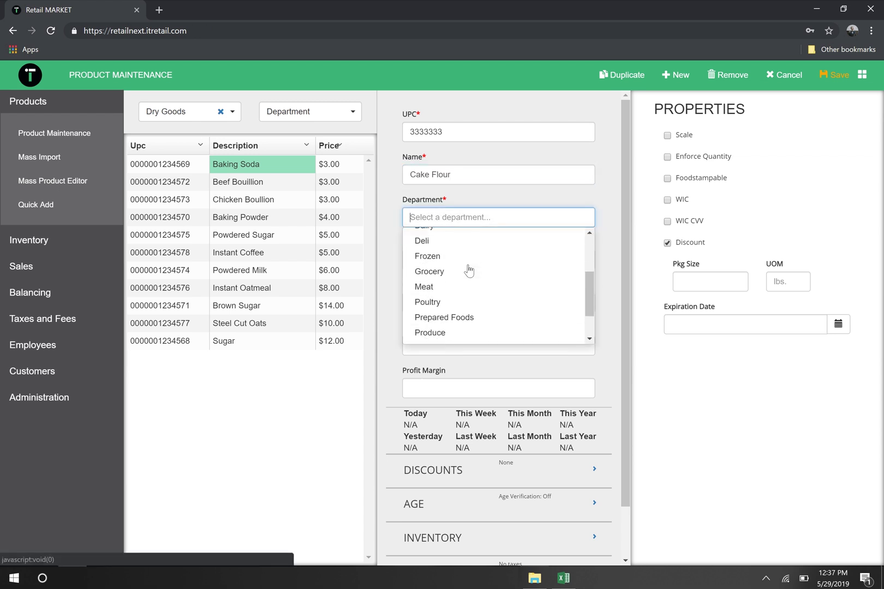
pyautogui.scroll(-4, 468, 271)
pyautogui.click(465, 277)
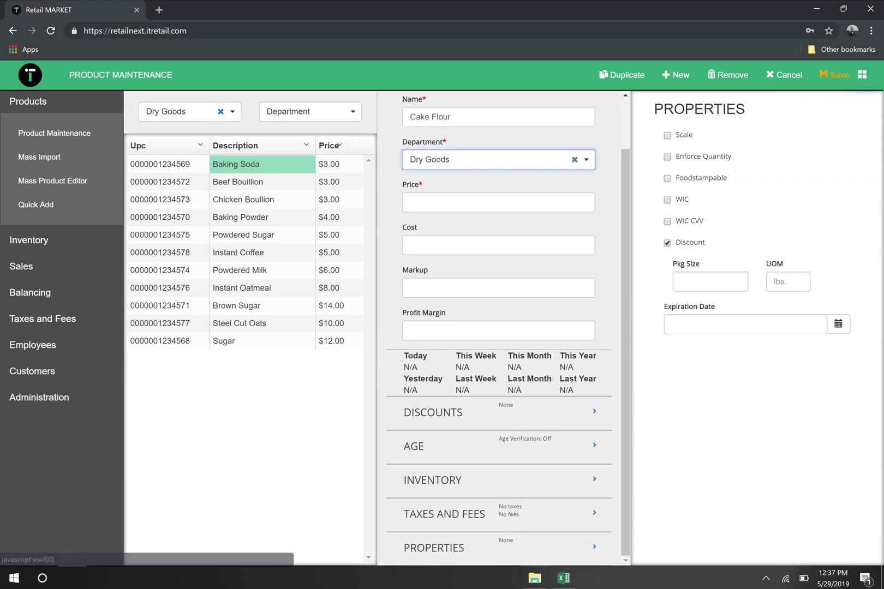
# Give Cake Flour a selling price of 4 and a cost of 3.50.
pyautogui.click(458, 203)
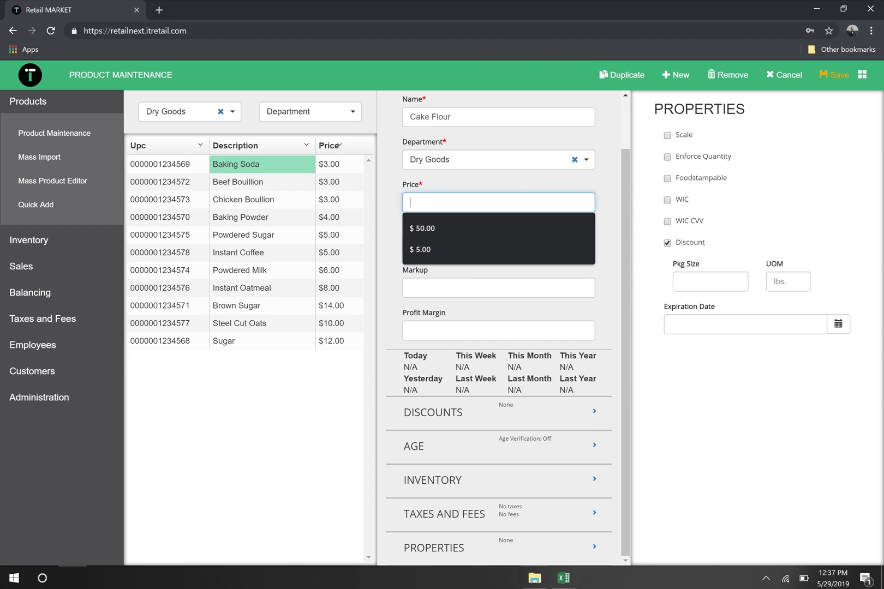
pyautogui.write('4')
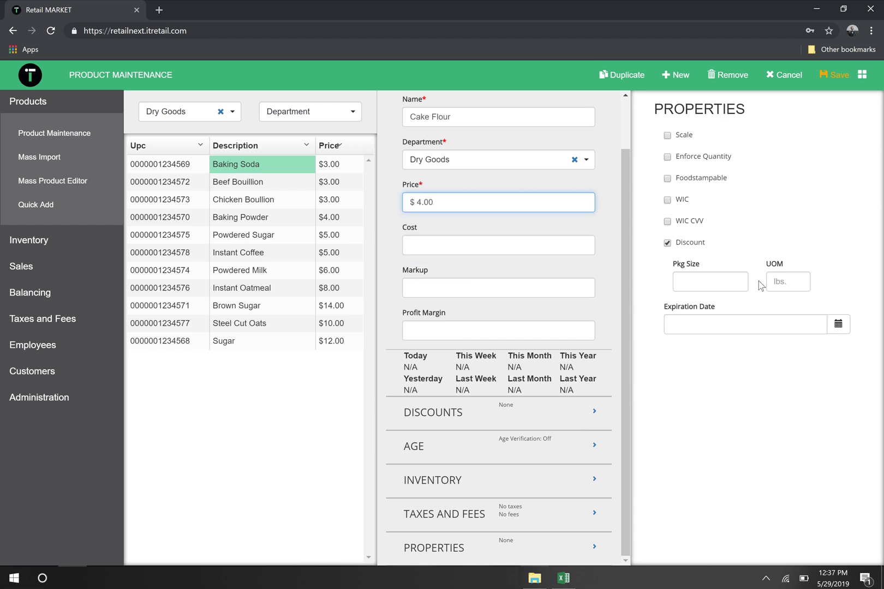
pyautogui.click(458, 244)
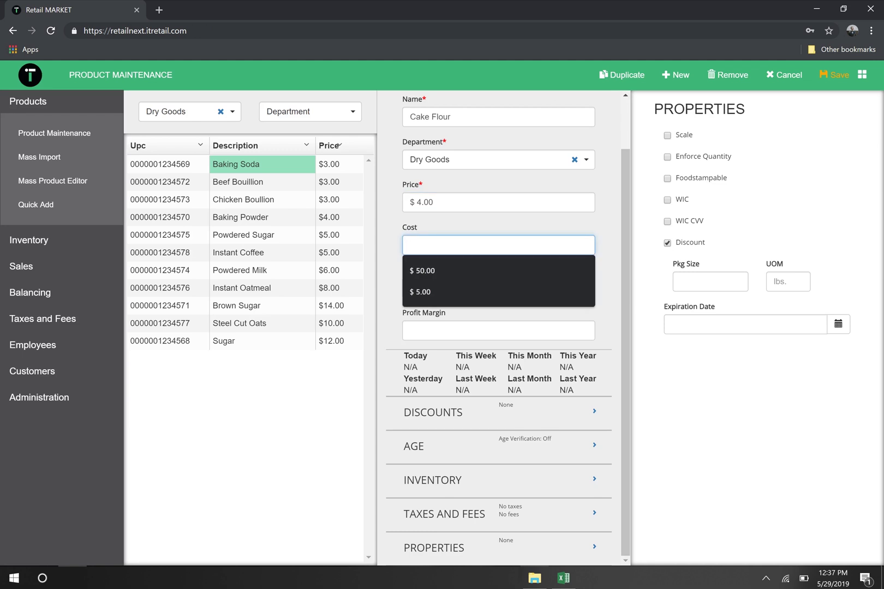
pyautogui.write('3.50')
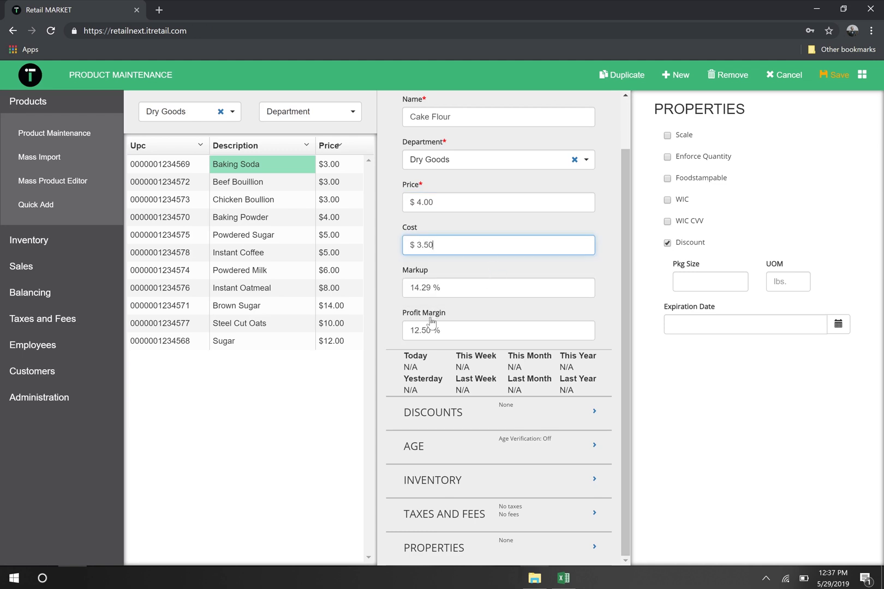
# Check the Discounts, Age, Inventory, Taxes and Fees and Properties panels, then save Cake Flour.
pyautogui.click(476, 428)
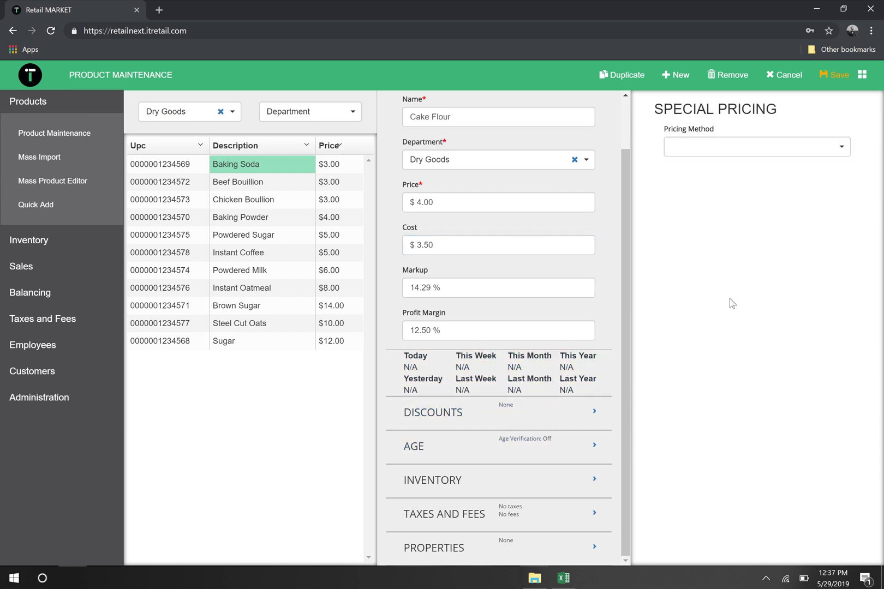
pyautogui.click(529, 460)
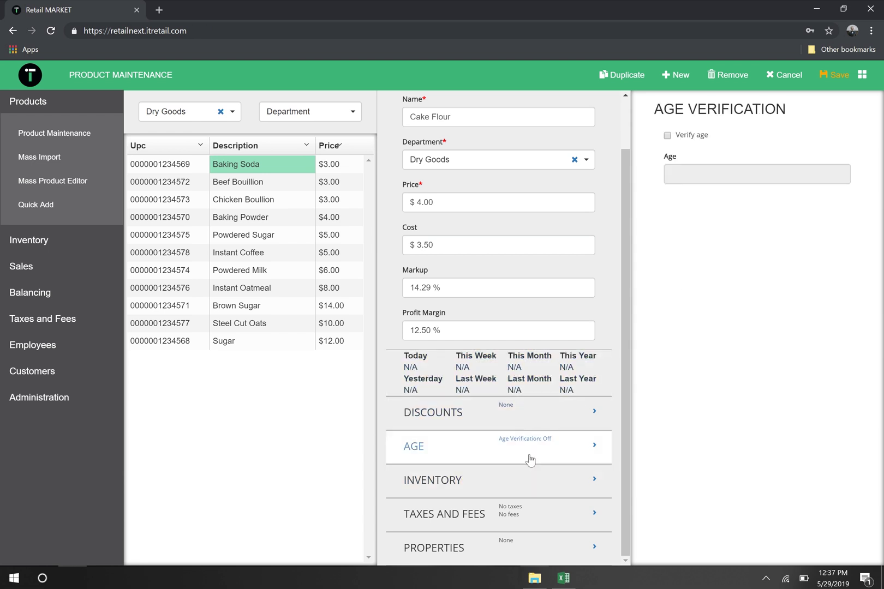
pyautogui.click(529, 497)
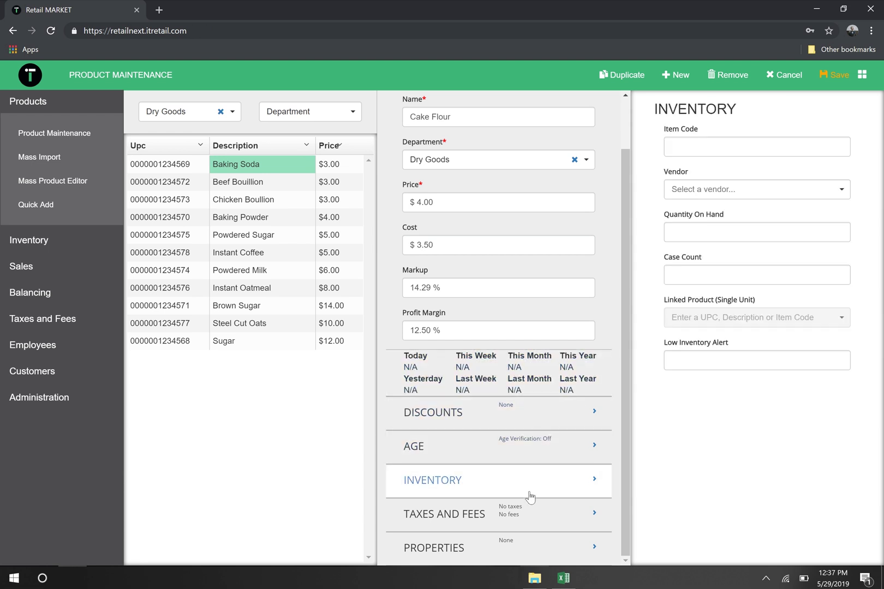
pyautogui.click(527, 517)
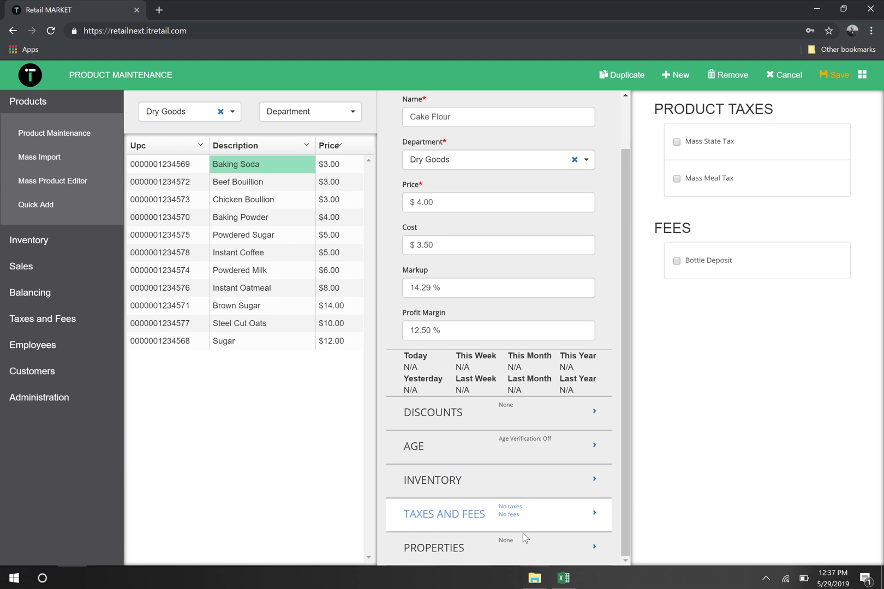
pyautogui.click(519, 549)
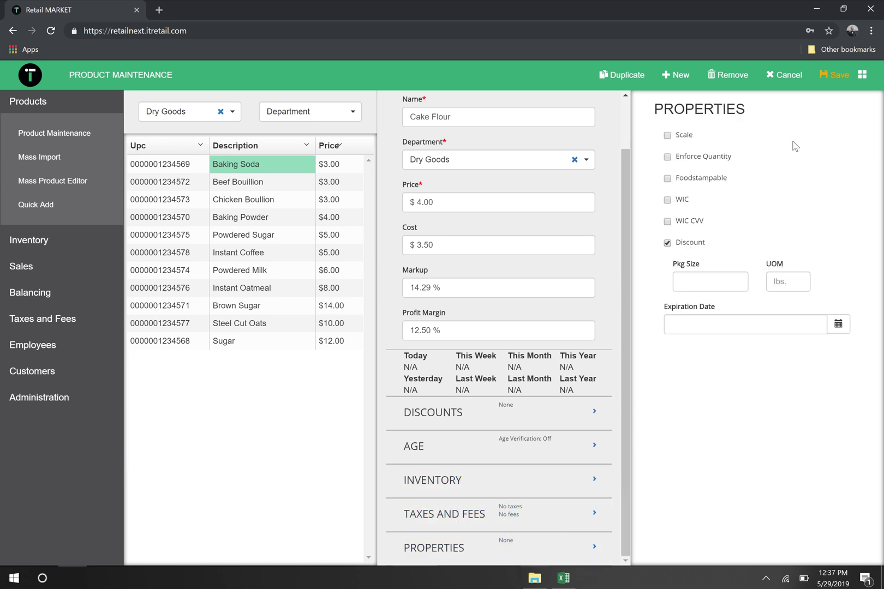
pyautogui.click(838, 81)
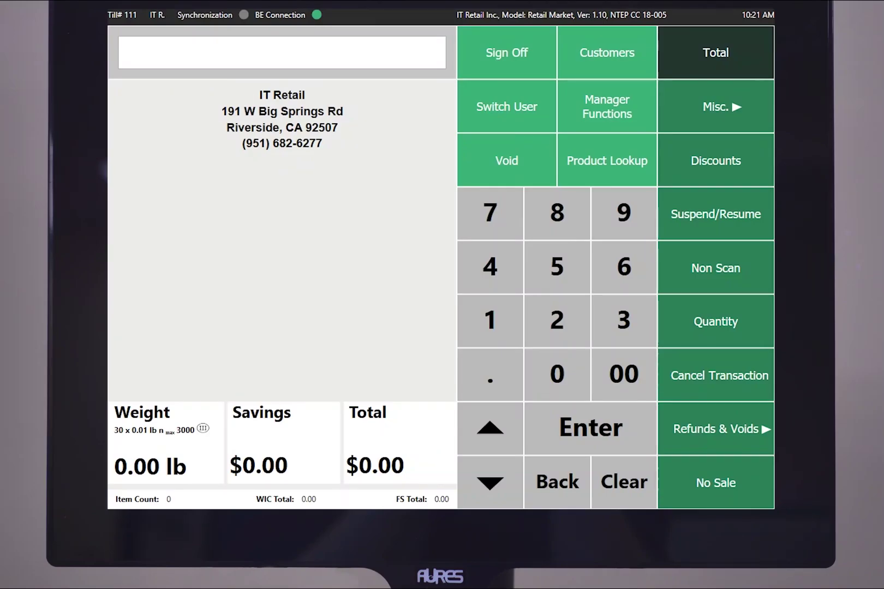
# From Manager Functions, add product UPC 34567 'Wheat Flour' in the Dry Goods department.
pyautogui.click(606, 106)
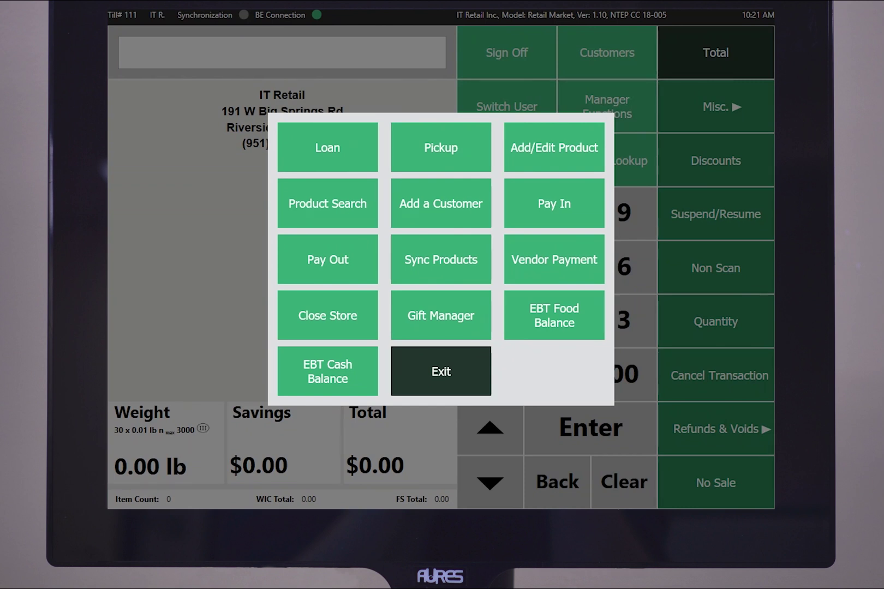
pyautogui.click(553, 148)
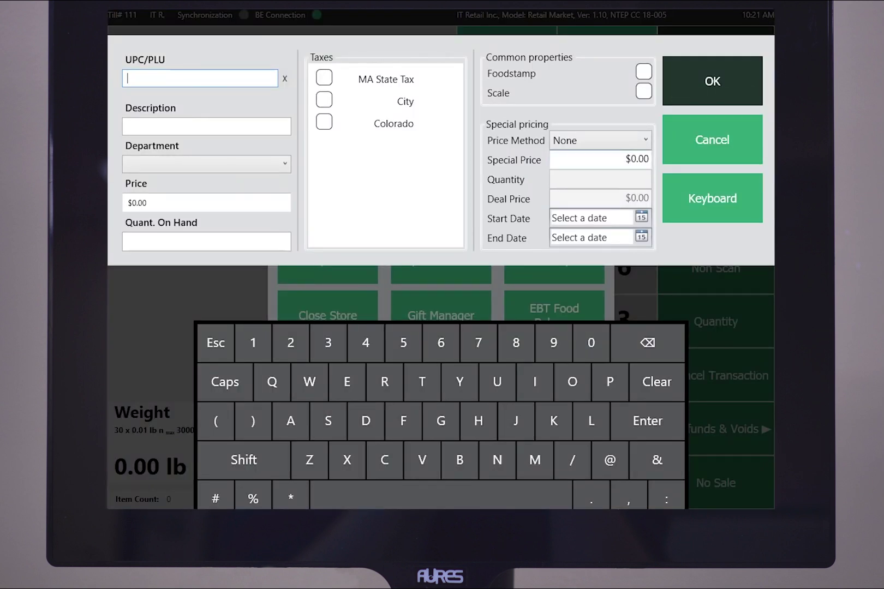
pyautogui.write('34567')
pyautogui.click(256, 127)
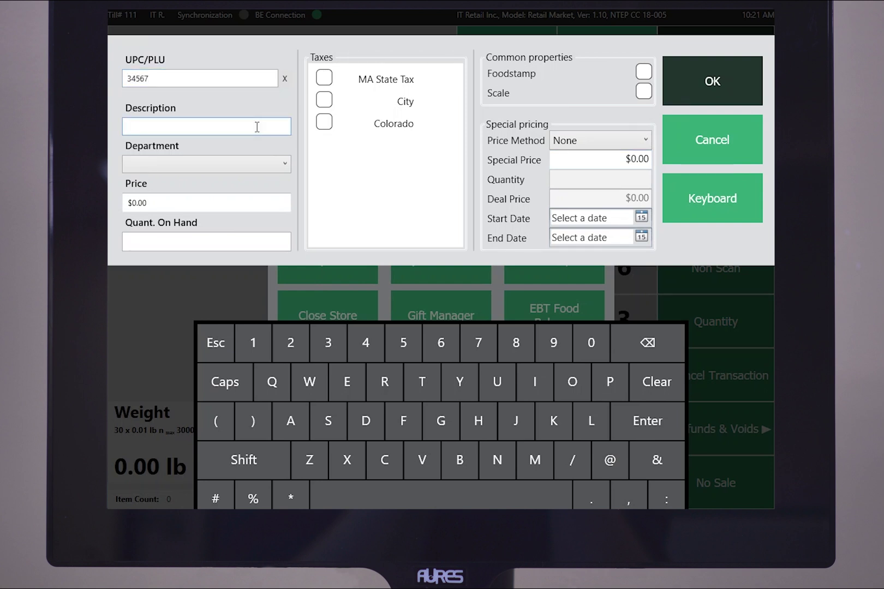
pyautogui.write('Wheat Flour')
pyautogui.click(206, 164)
pyautogui.click(144, 272)
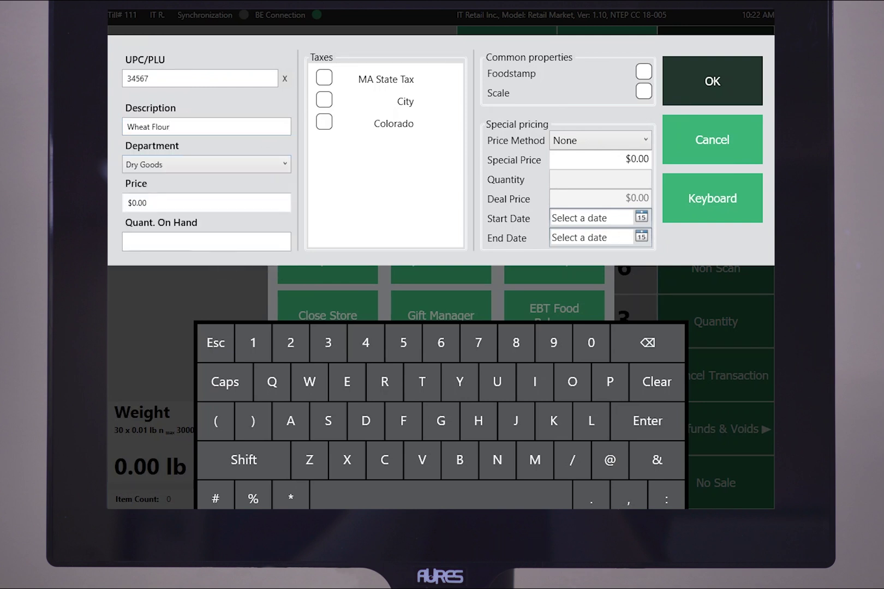
# Set Wheat Flour's price to $5.00 with 20 on hand, and confirm saving it.
pyautogui.click(146, 203)
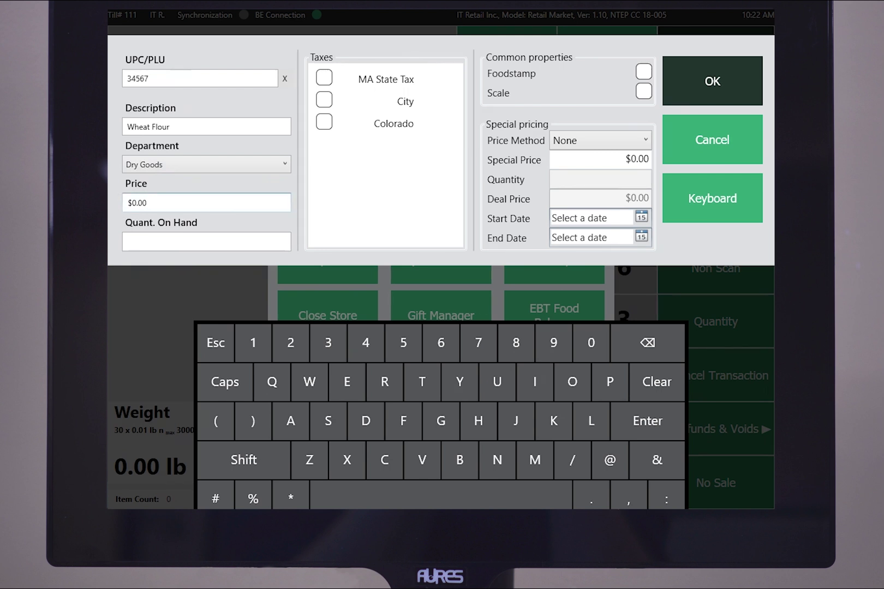
pyautogui.click(206, 242)
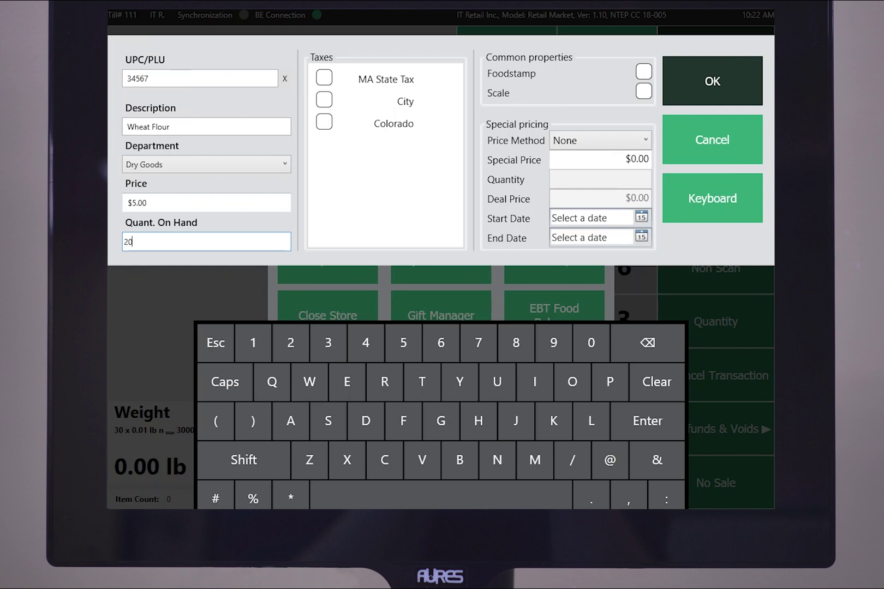
pyautogui.click(743, 82)
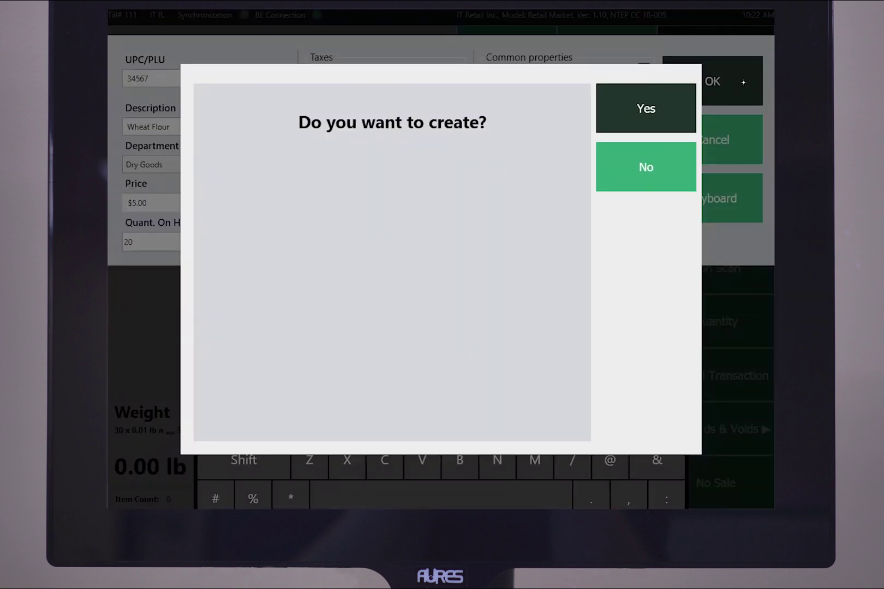
pyautogui.click(648, 110)
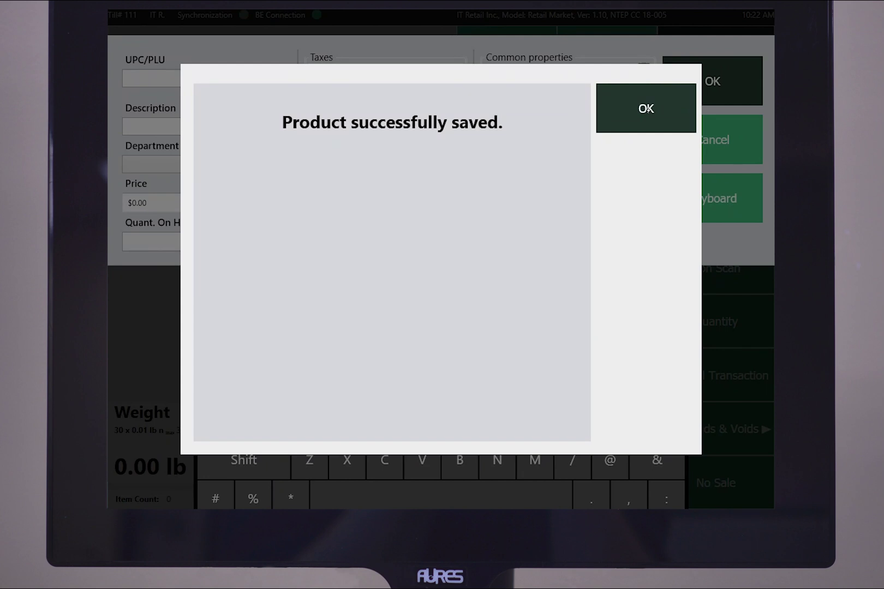
pyautogui.click(647, 108)
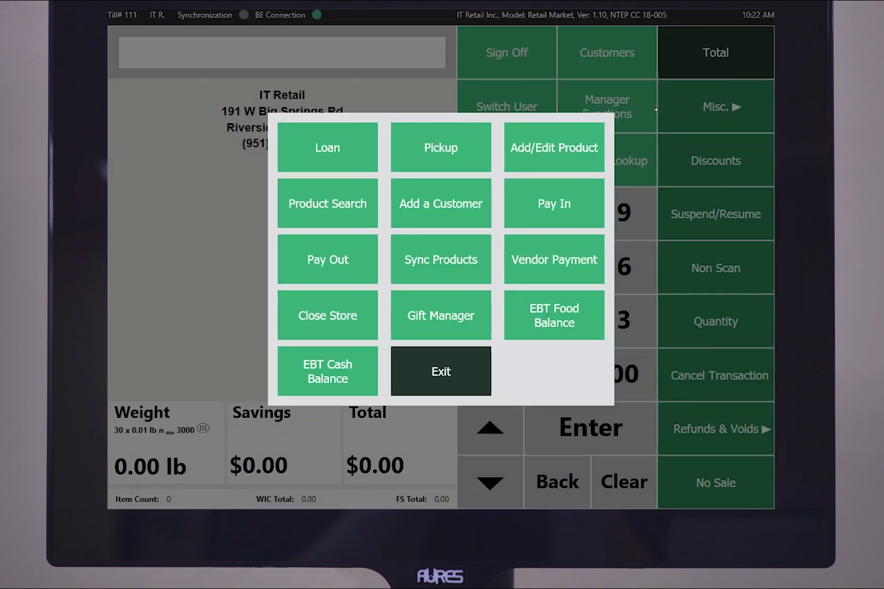
pyautogui.click(444, 378)
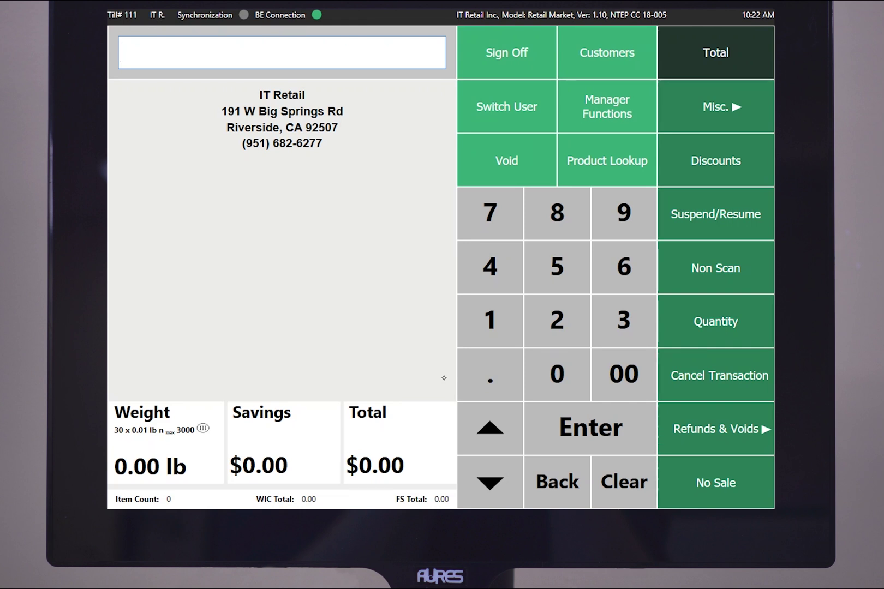
pyautogui.write('0007007455958')
pyautogui.press('Return')
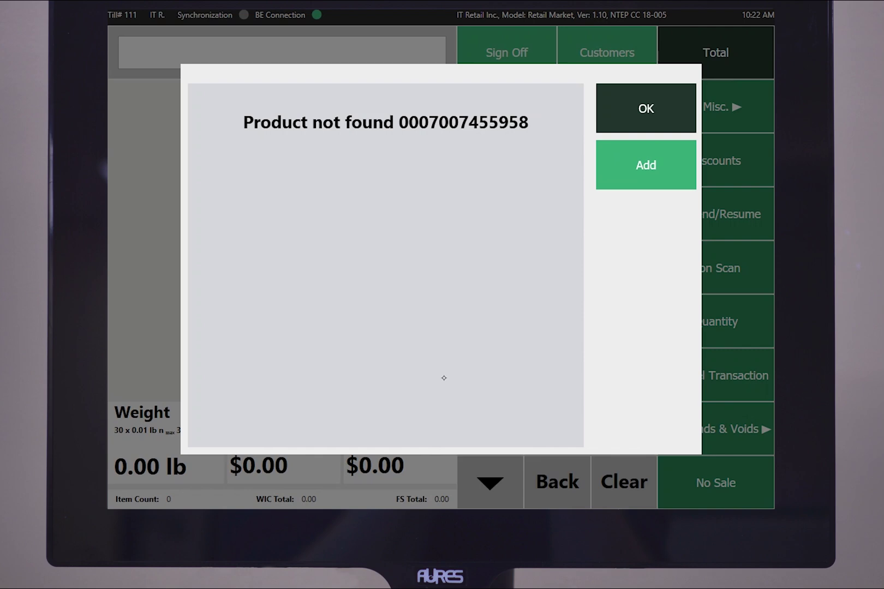
pyautogui.press('Return')
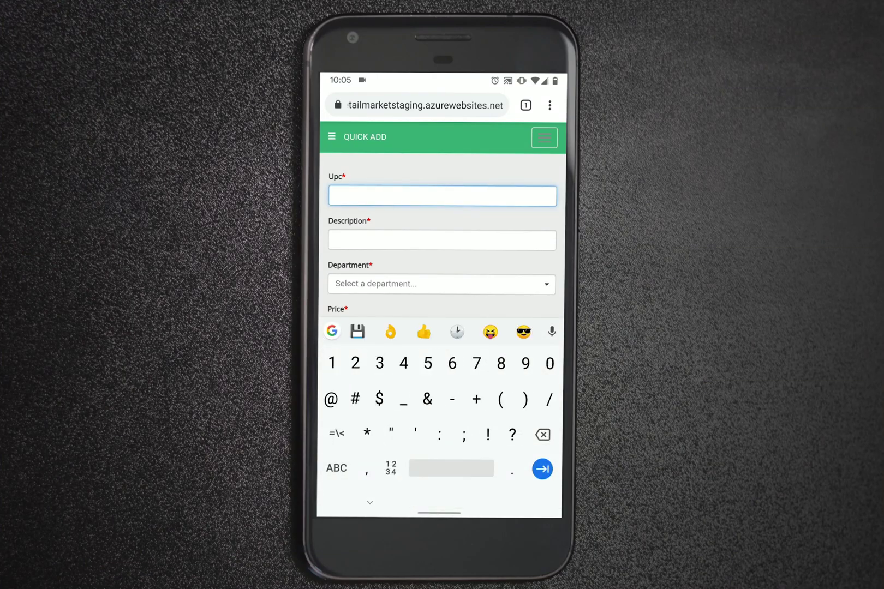
# In Quick Add, enter UPC 45678, description 'Dry Yeast Packets' and department Dry Goods.
pyautogui.write('45678')
pyautogui.click(442, 240)
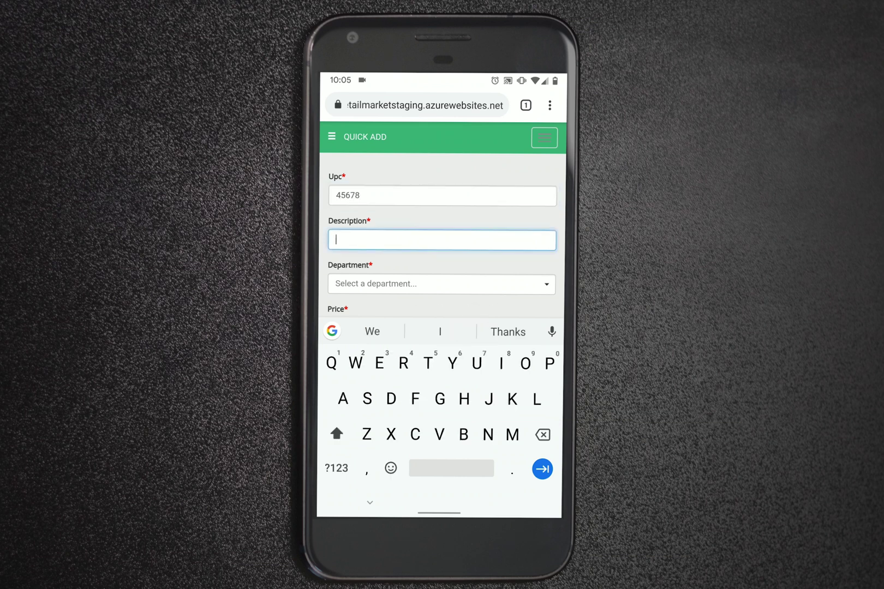
pyautogui.write('Dry')
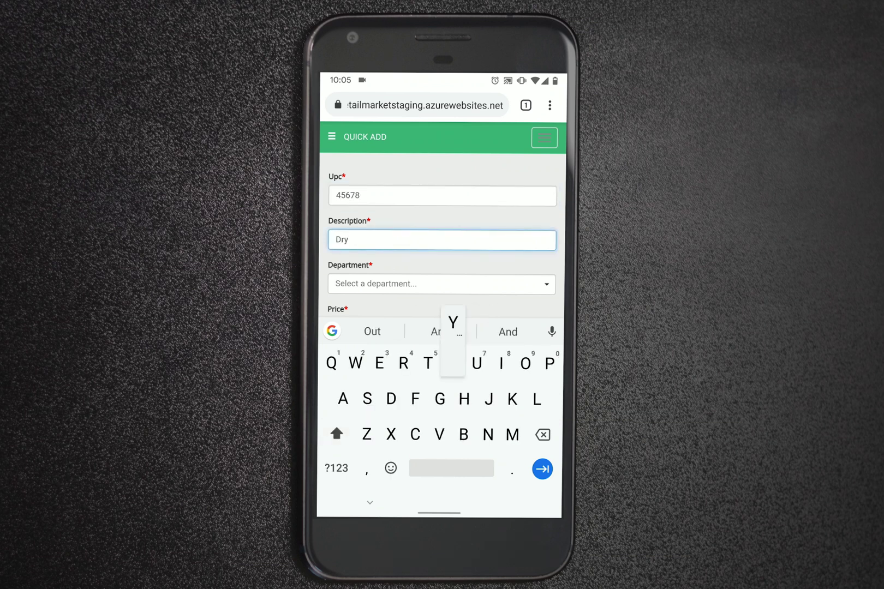
pyautogui.write(' Yeast Pa')
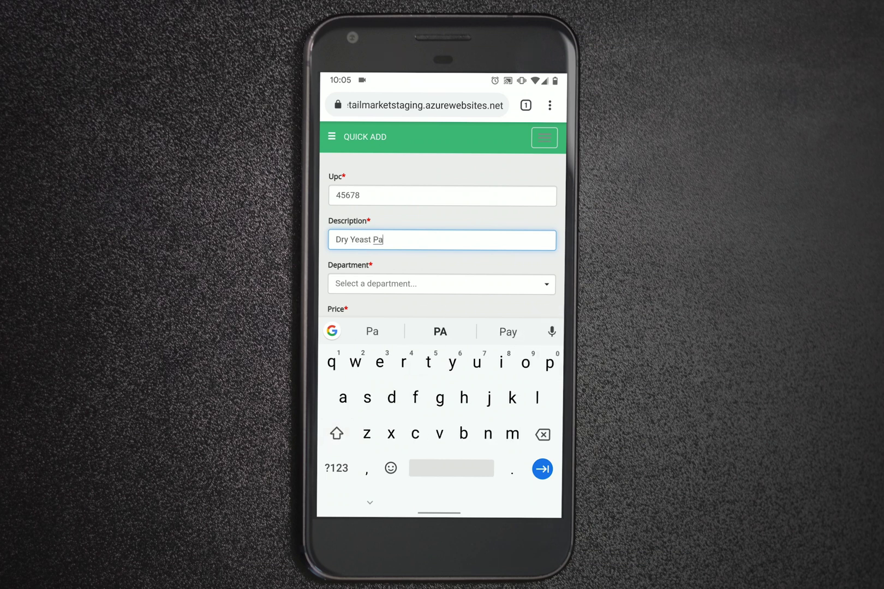
pyautogui.write('ckets')
pyautogui.press('Tab')
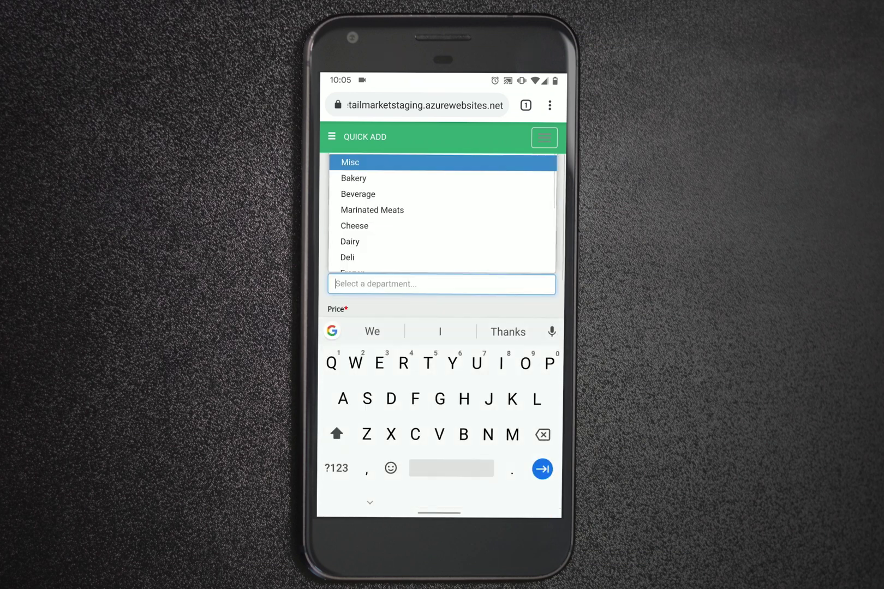
pyautogui.scroll(-5, 441, 213)
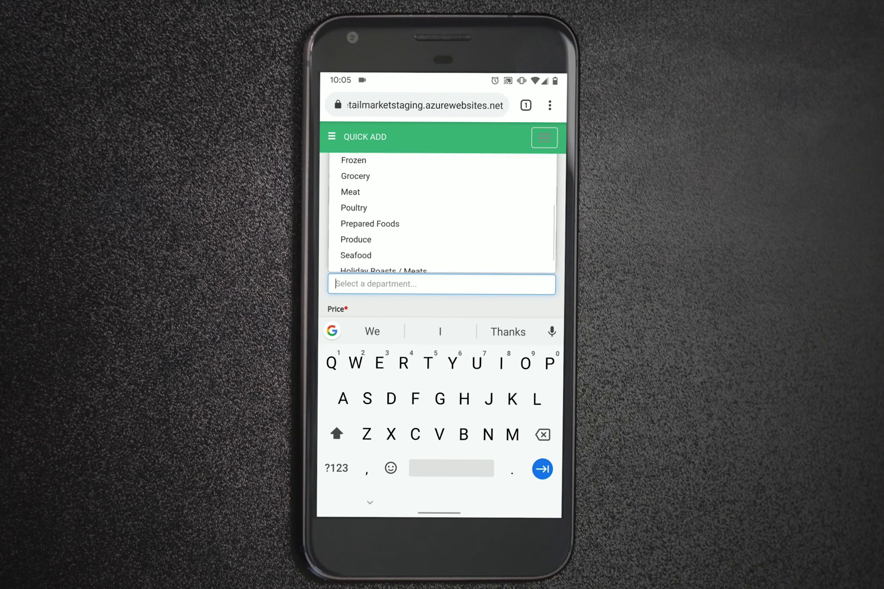
pyautogui.scroll(-1, 442, 213)
pyautogui.click(359, 260)
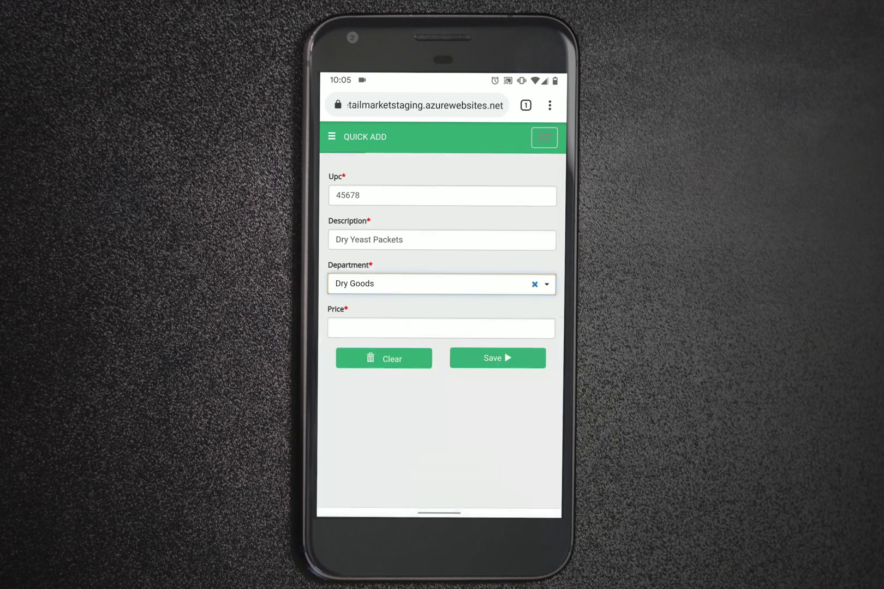
# Choose the $ 5.00 price and save the Dry Yeast Packets item.
pyautogui.press('Tab')
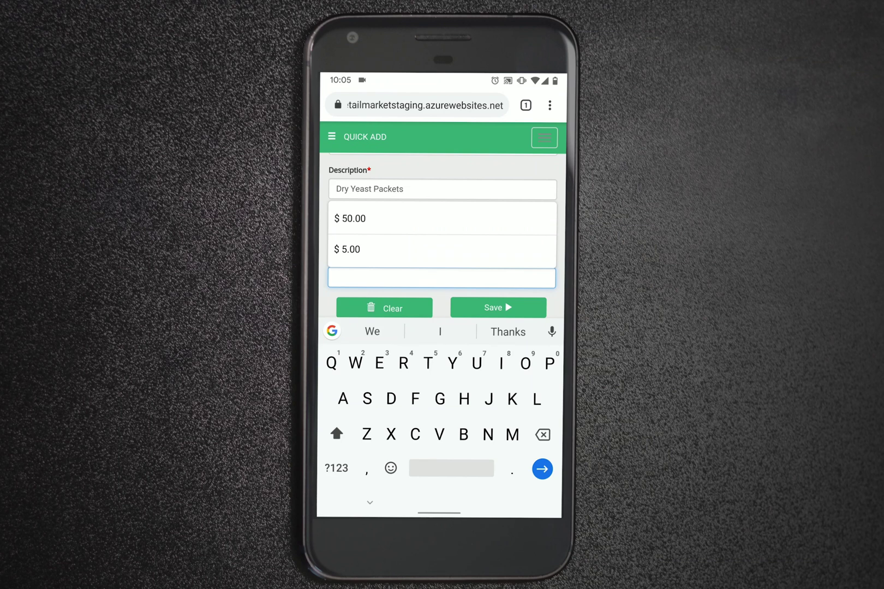
pyautogui.click(347, 250)
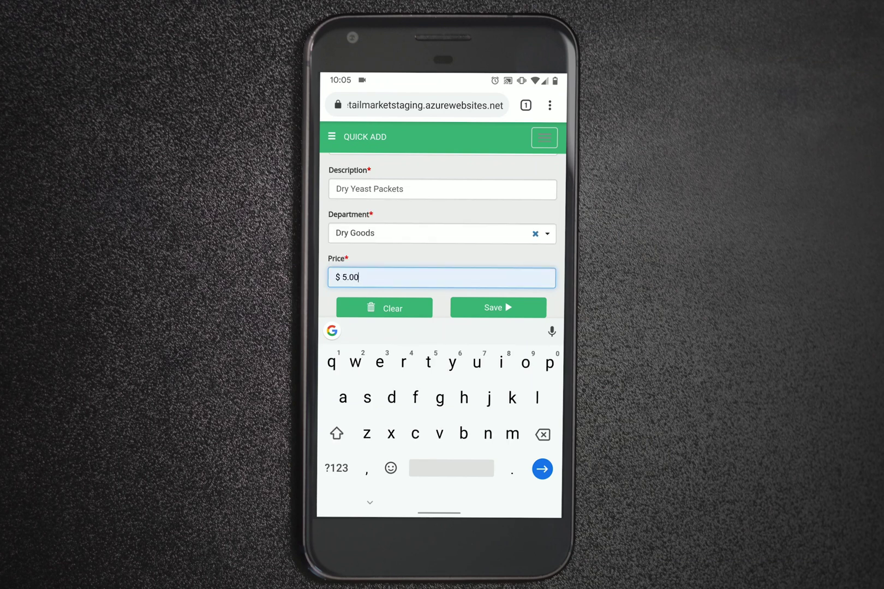
pyautogui.press('Return')
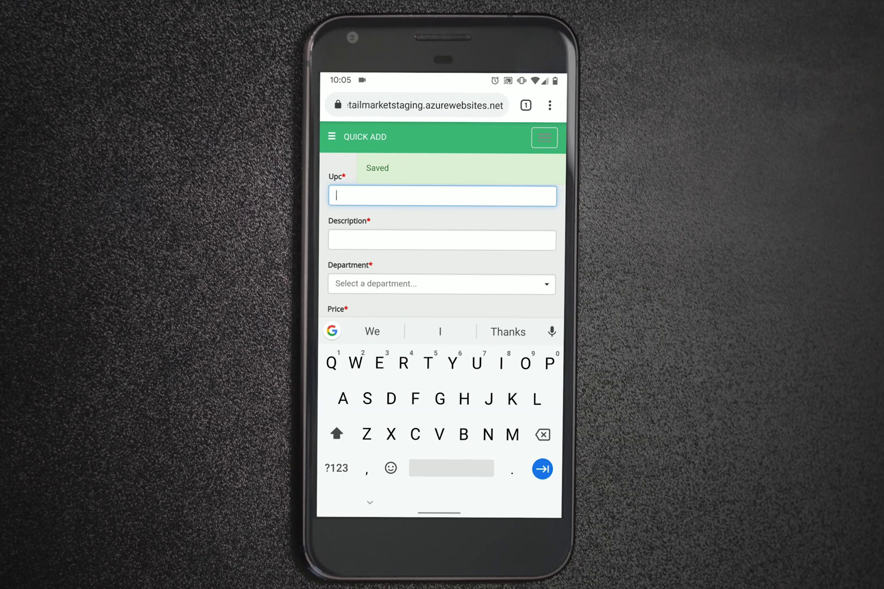
pyautogui.click(369, 502)
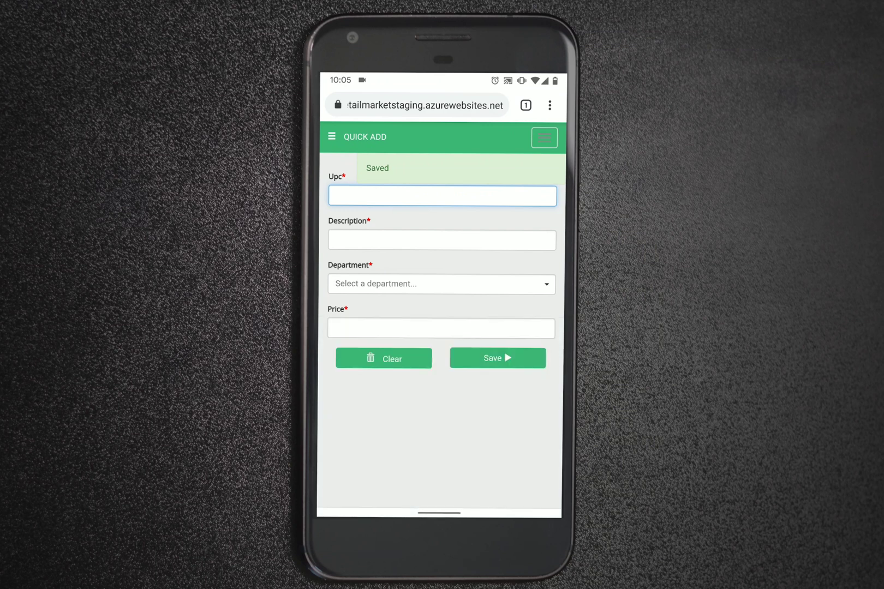